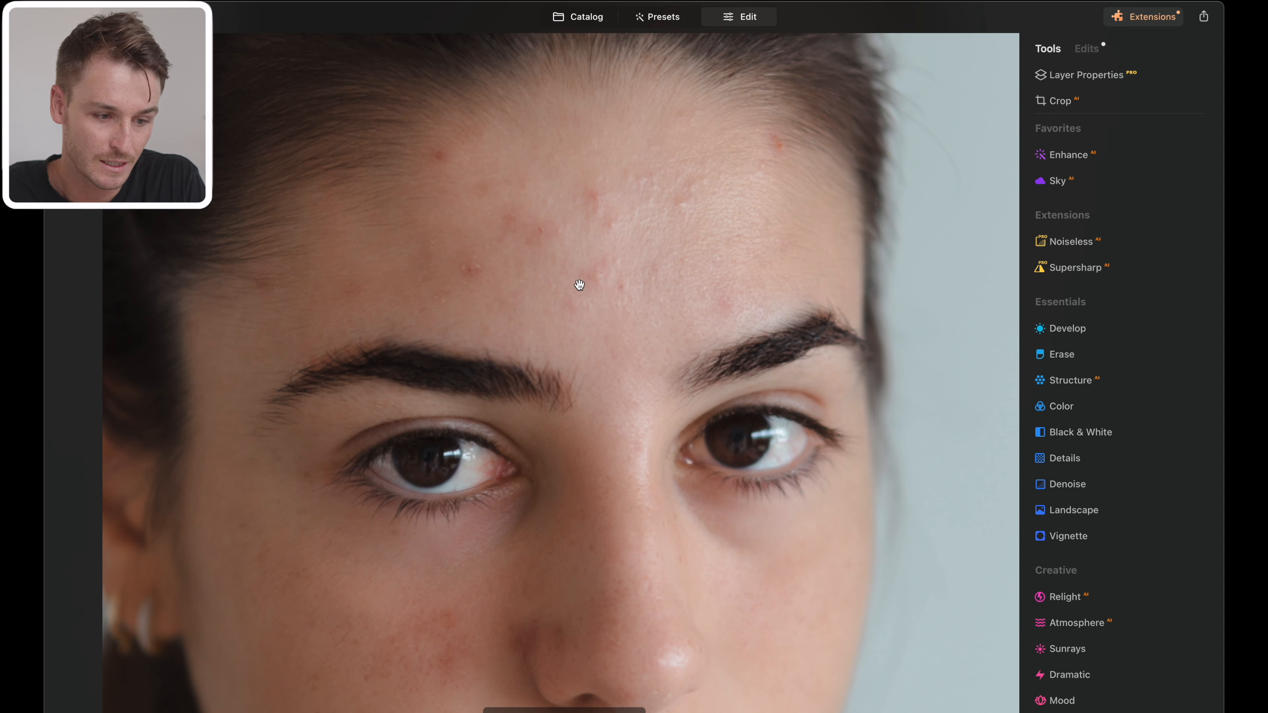
# - Erase the blemishes marked across the forehead and on the cheek with the Erase tool at brush size 10
pyautogui.click(1112, 354)
pyautogui.moveTo(1067, 436); pyautogui.dragTo(1054, 435)
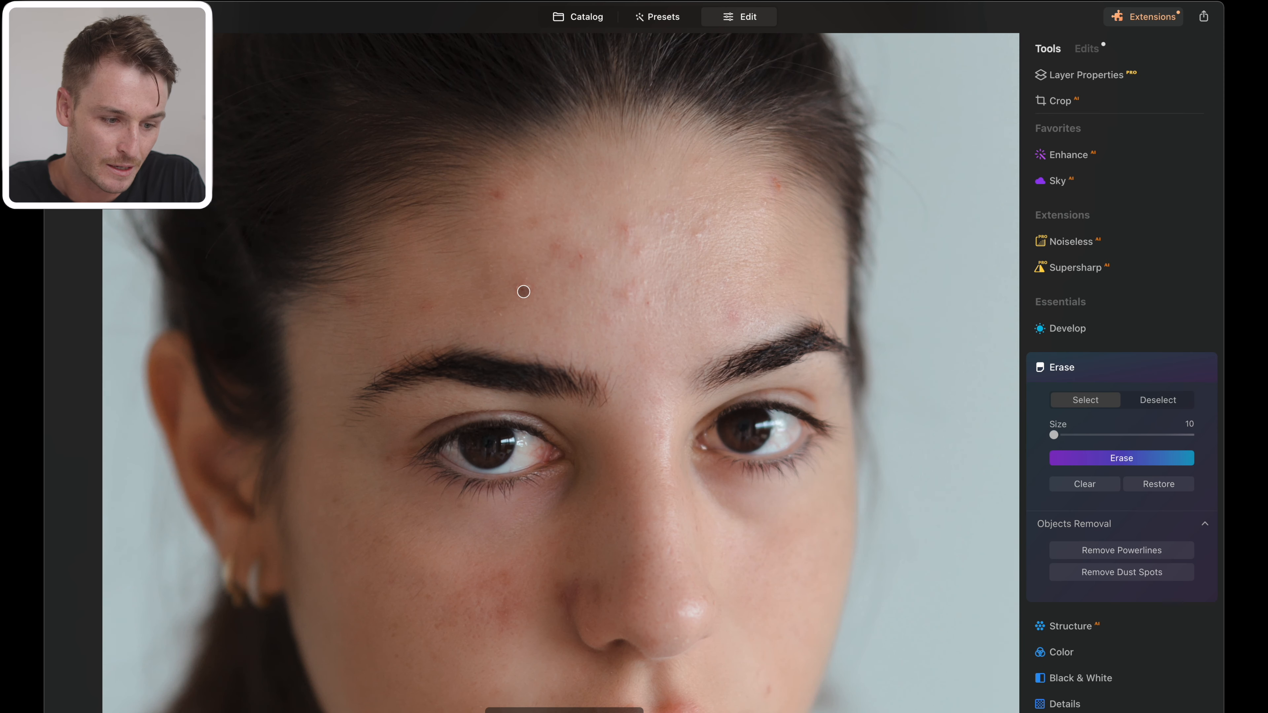
pyautogui.click(524, 292)
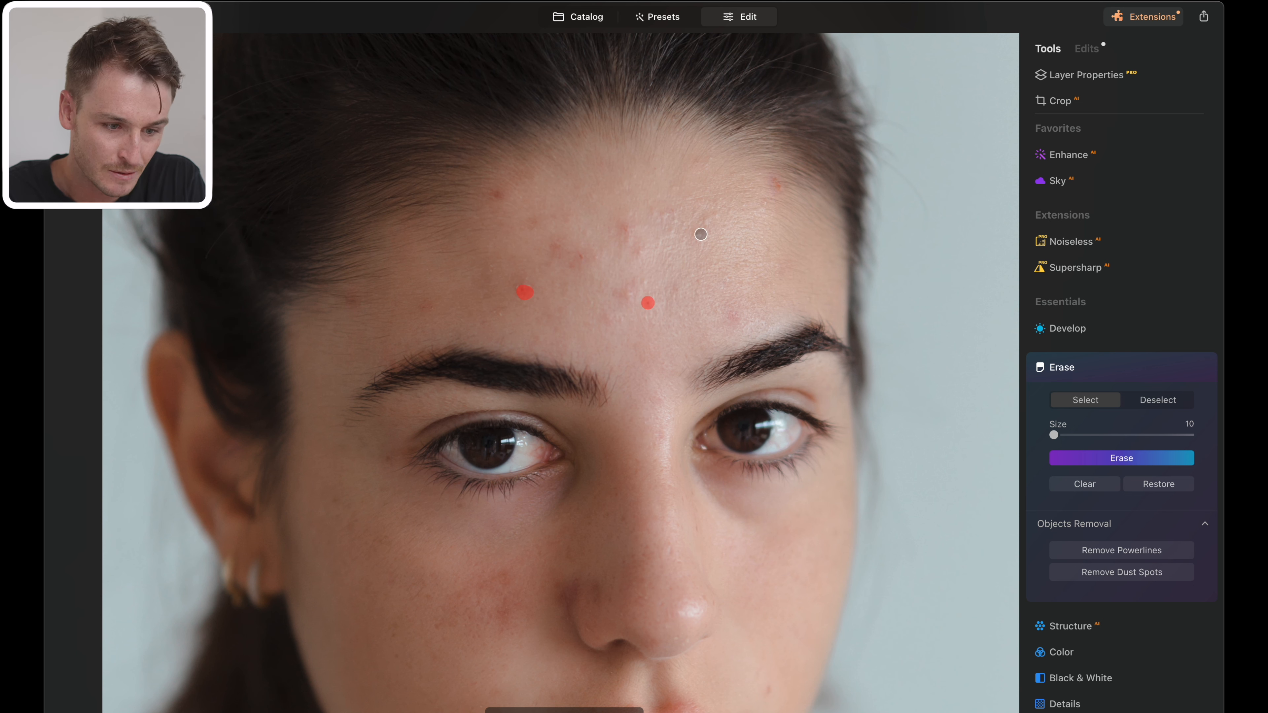
pyautogui.click(701, 234)
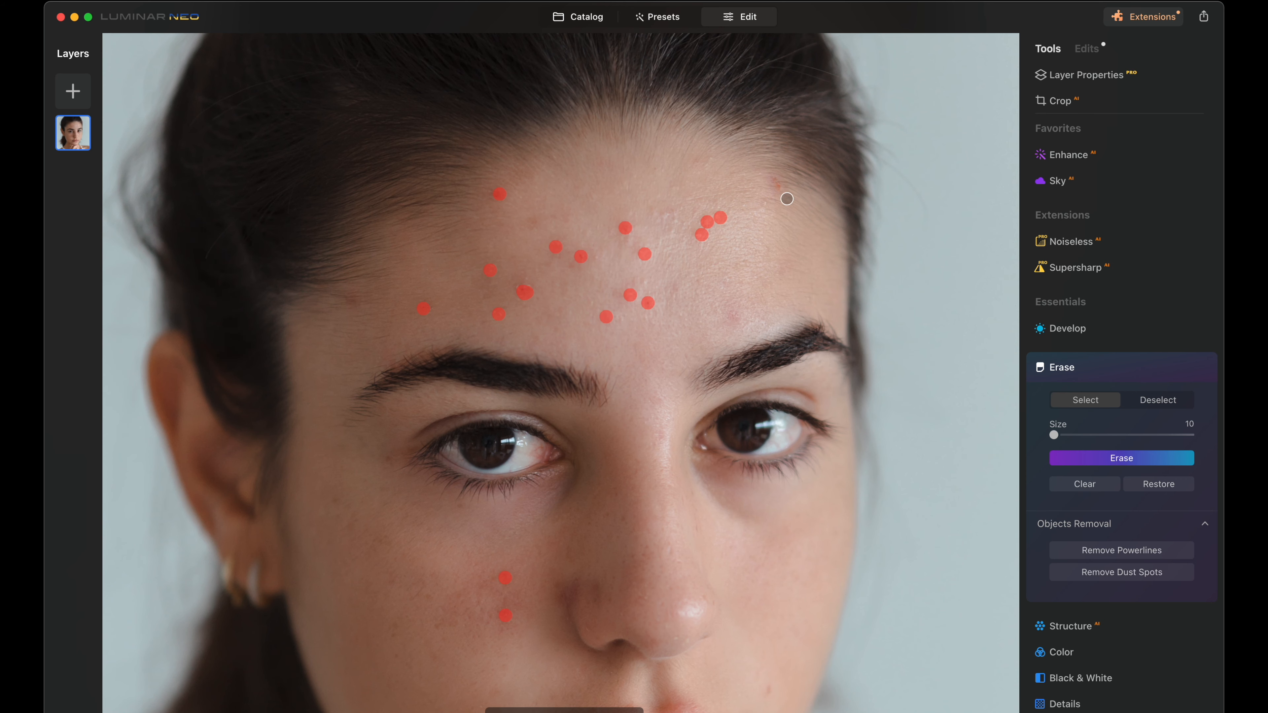
pyautogui.click(1111, 459)
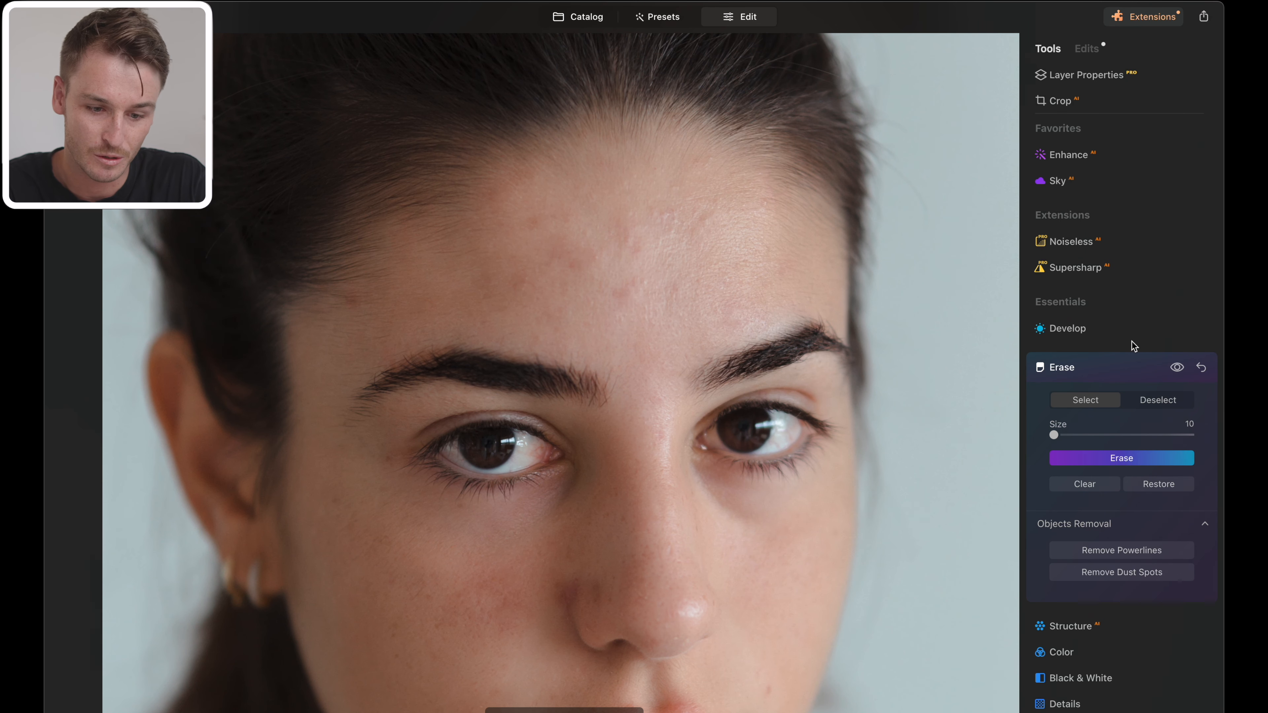
# - Erase the remaining blemishes on the lower face around the mouth and chin with a small Erase brush
pyautogui.click(1116, 368)
pyautogui.moveTo(605, 553)
pyautogui.mouseDown()
pyautogui.moveTo(586, 232)
pyautogui.moveTo(609, 247)
pyautogui.mouseUp()
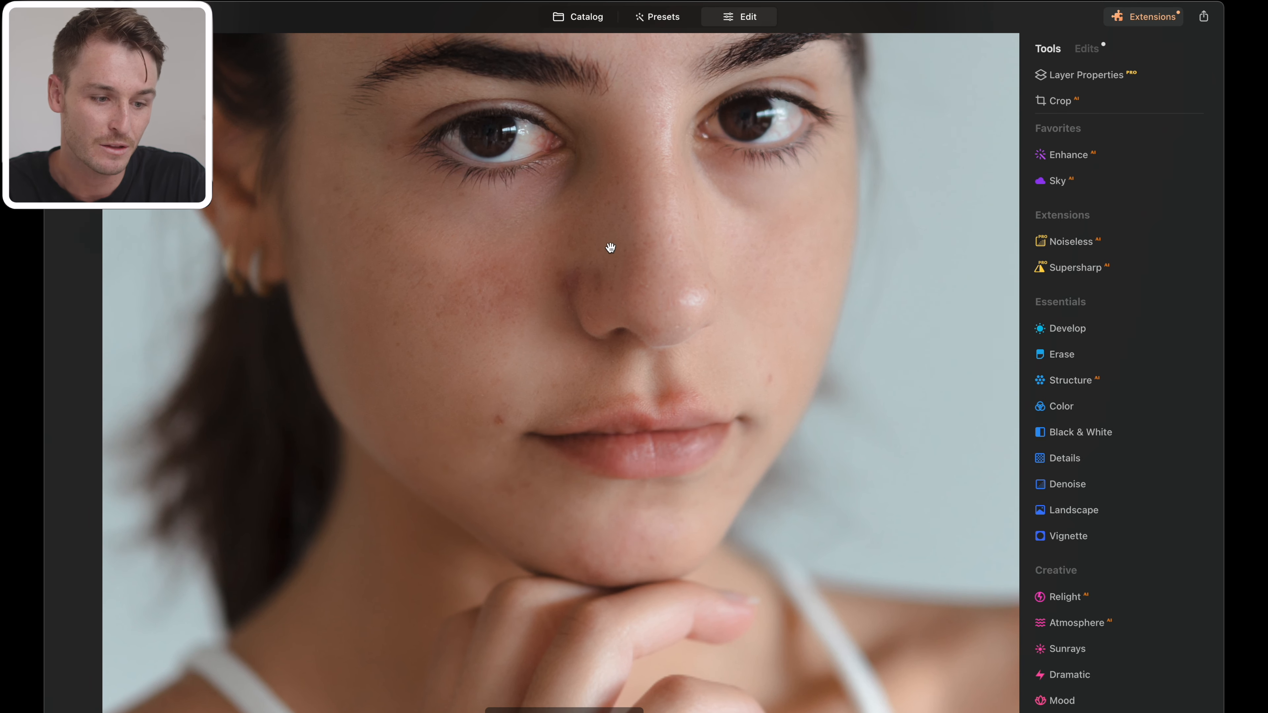
pyautogui.click(1104, 356)
pyautogui.moveTo(1060, 435); pyautogui.dragTo(1053, 435)
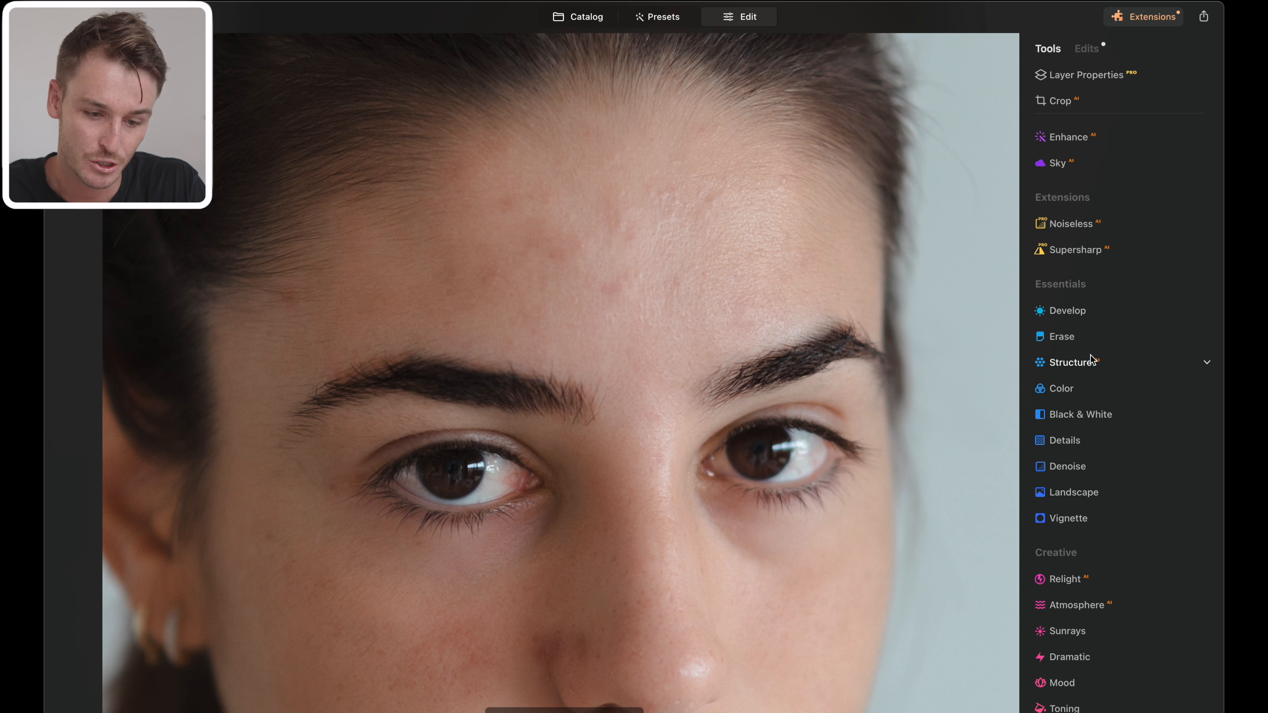
# - Brush a Structure mask over the forehead with size 151, softness 100 and strength 44
pyautogui.click(1112, 367)
pyautogui.click(1128, 406)
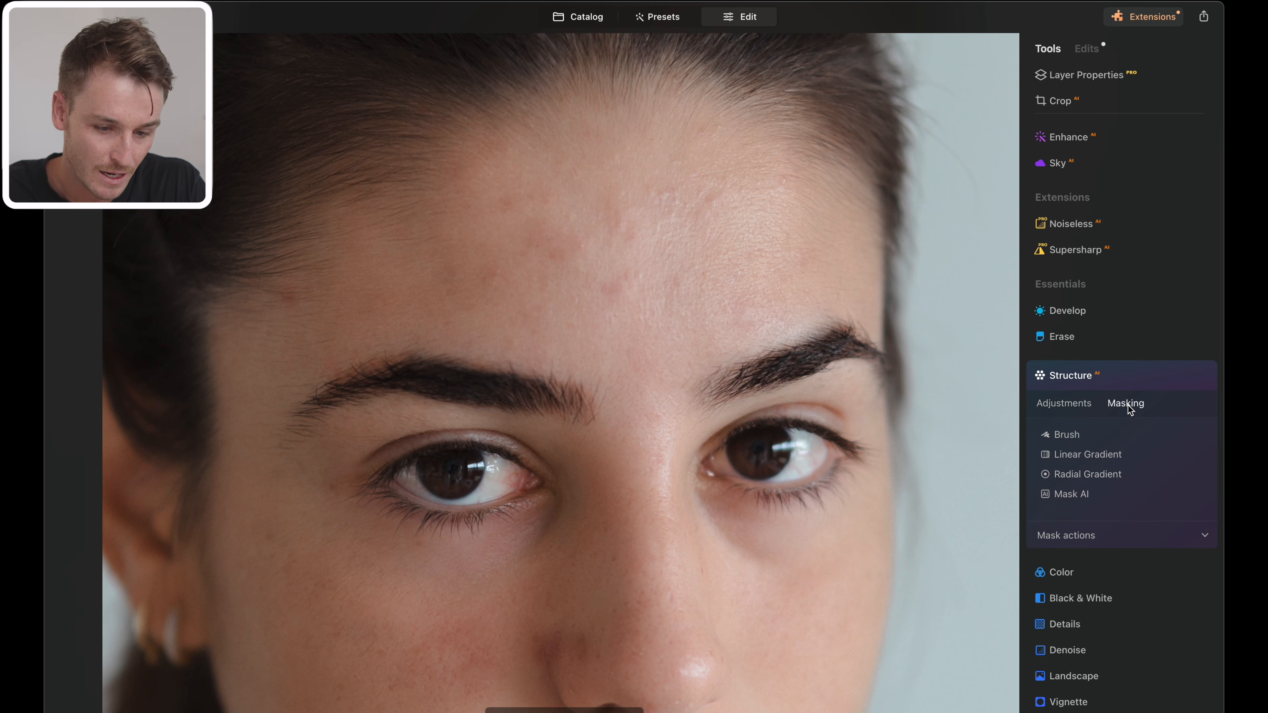
pyautogui.click(1089, 436)
pyautogui.click(1109, 542)
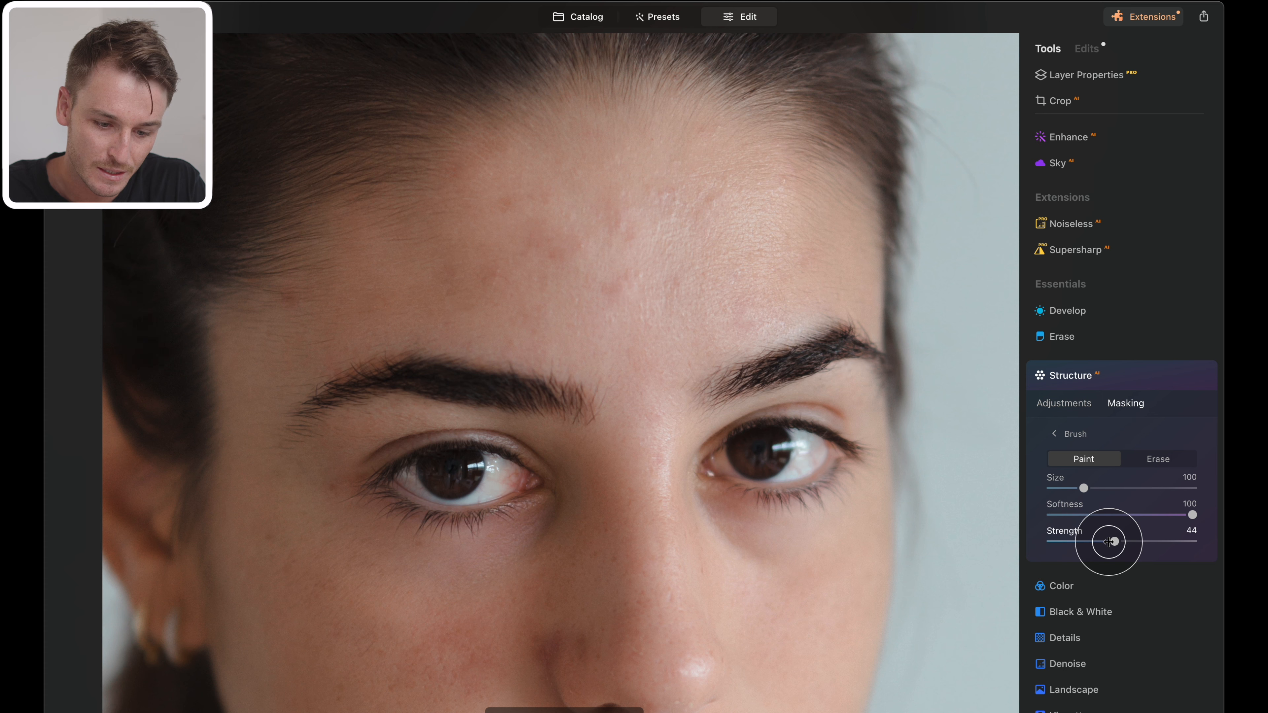
pyautogui.moveTo(1083, 488); pyautogui.dragTo(1102, 488)
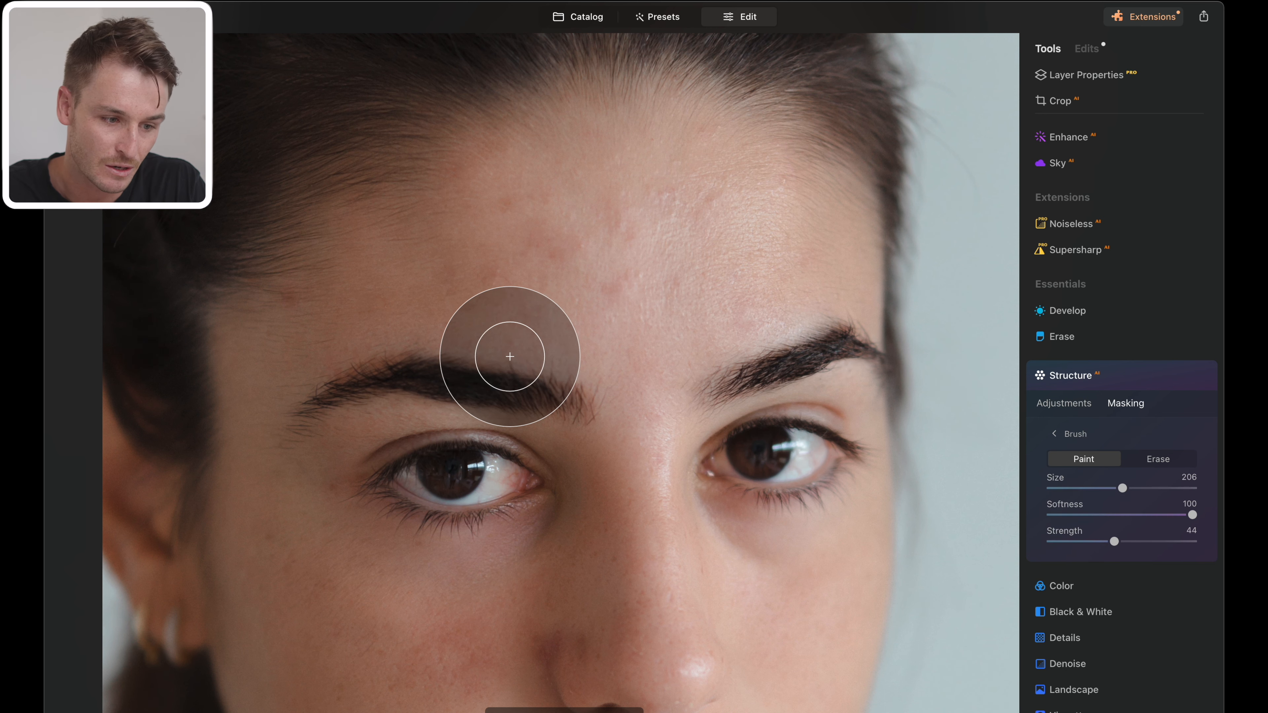
pyautogui.moveTo(391, 267)
pyautogui.mouseDown()
pyautogui.moveTo(422, 264)
pyautogui.moveTo(479, 212)
pyautogui.moveTo(595, 168)
pyautogui.moveTo(660, 169)
pyautogui.moveTo(754, 220)
pyautogui.moveTo(571, 218)
pyautogui.moveTo(505, 232)
pyautogui.moveTo(566, 243)
pyautogui.moveTo(521, 269)
pyautogui.moveTo(380, 274)
pyautogui.moveTo(613, 304)
pyautogui.moveTo(753, 248)
pyautogui.moveTo(627, 201)
pyautogui.moveTo(507, 290)
pyautogui.moveTo(755, 266)
pyautogui.moveTo(782, 245)
pyautogui.mouseUp()
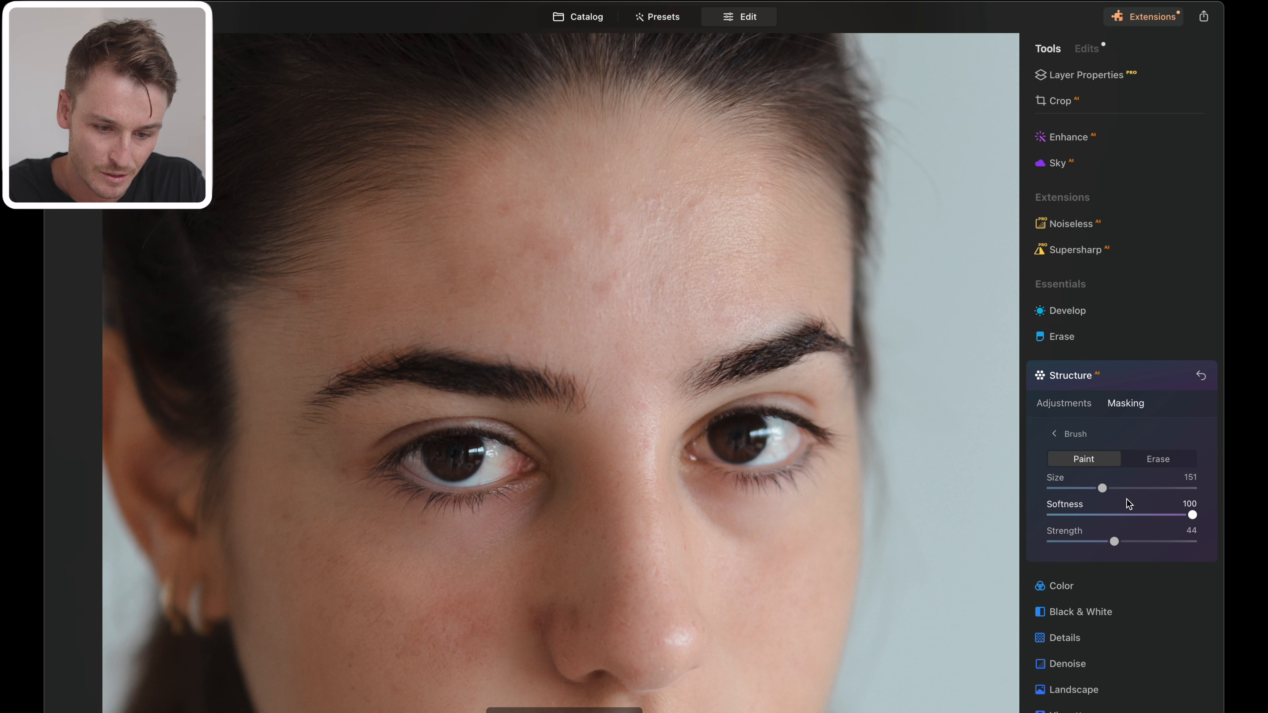
# - Extend the Structure mask over the reddened cheek and the nose with brush size 80
pyautogui.moveTo(1105, 490); pyautogui.dragTo(1077, 489)
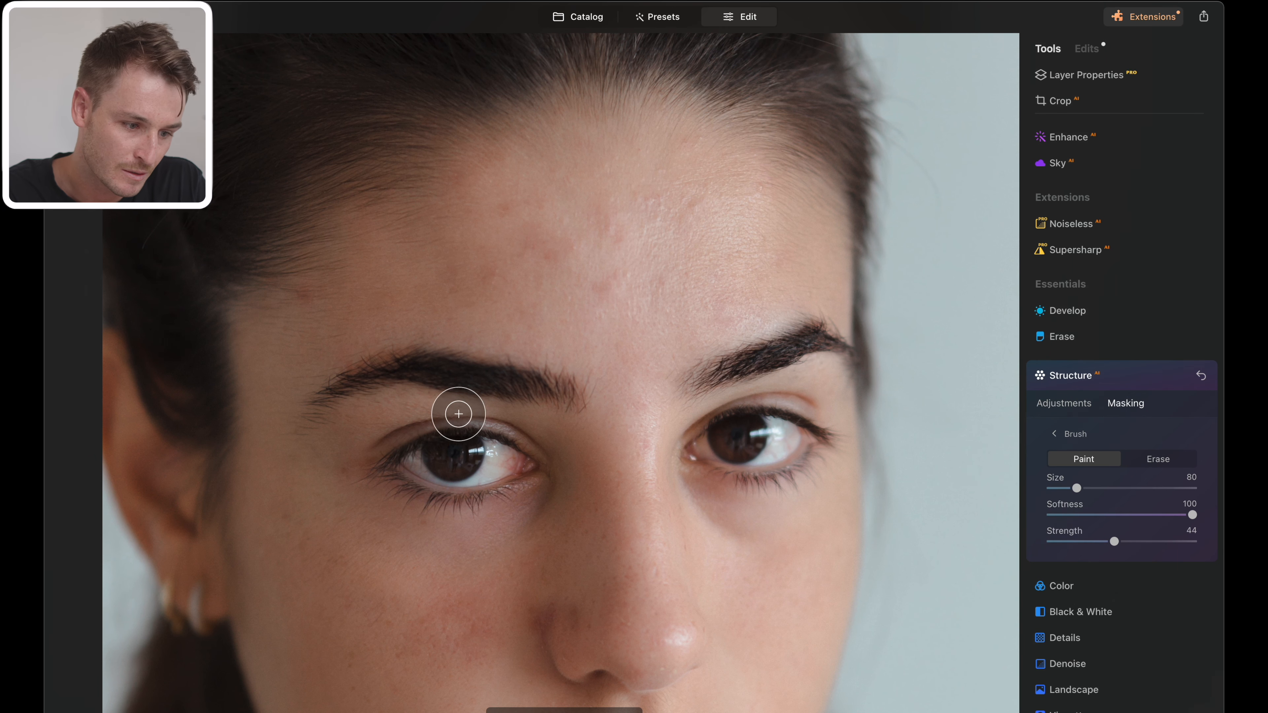
pyautogui.moveTo(448, 294)
pyautogui.mouseDown()
pyautogui.moveTo(280, 360)
pyautogui.moveTo(356, 280)
pyautogui.moveTo(415, 254)
pyautogui.moveTo(364, 281)
pyautogui.moveTo(278, 368)
pyautogui.moveTo(334, 328)
pyautogui.moveTo(387, 315)
pyautogui.moveTo(615, 324)
pyautogui.moveTo(641, 409)
pyautogui.moveTo(641, 541)
pyautogui.moveTo(433, 591)
pyautogui.moveTo(307, 539)
pyautogui.moveTo(413, 603)
pyautogui.moveTo(339, 581)
pyautogui.moveTo(455, 664)
pyautogui.moveTo(338, 635)
pyautogui.moveTo(305, 597)
pyautogui.moveTo(370, 683)
pyautogui.moveTo(305, 520)
pyautogui.moveTo(332, 635)
pyautogui.moveTo(408, 673)
pyautogui.moveTo(496, 659)
pyautogui.mouseUp()
pyautogui.moveTo(609, 524)
pyautogui.mouseDown()
pyautogui.moveTo(533, 564)
pyautogui.moveTo(576, 530)
pyautogui.moveTo(615, 566)
pyautogui.moveTo(624, 462)
pyautogui.moveTo(656, 584)
pyautogui.moveTo(634, 443)
pyautogui.moveTo(644, 584)
pyautogui.mouseUp()
# - Build up the Structure mask on the middle of the forehead with brush size 162 and strength 61
pyautogui.click(1137, 540)
pyautogui.click(1106, 488)
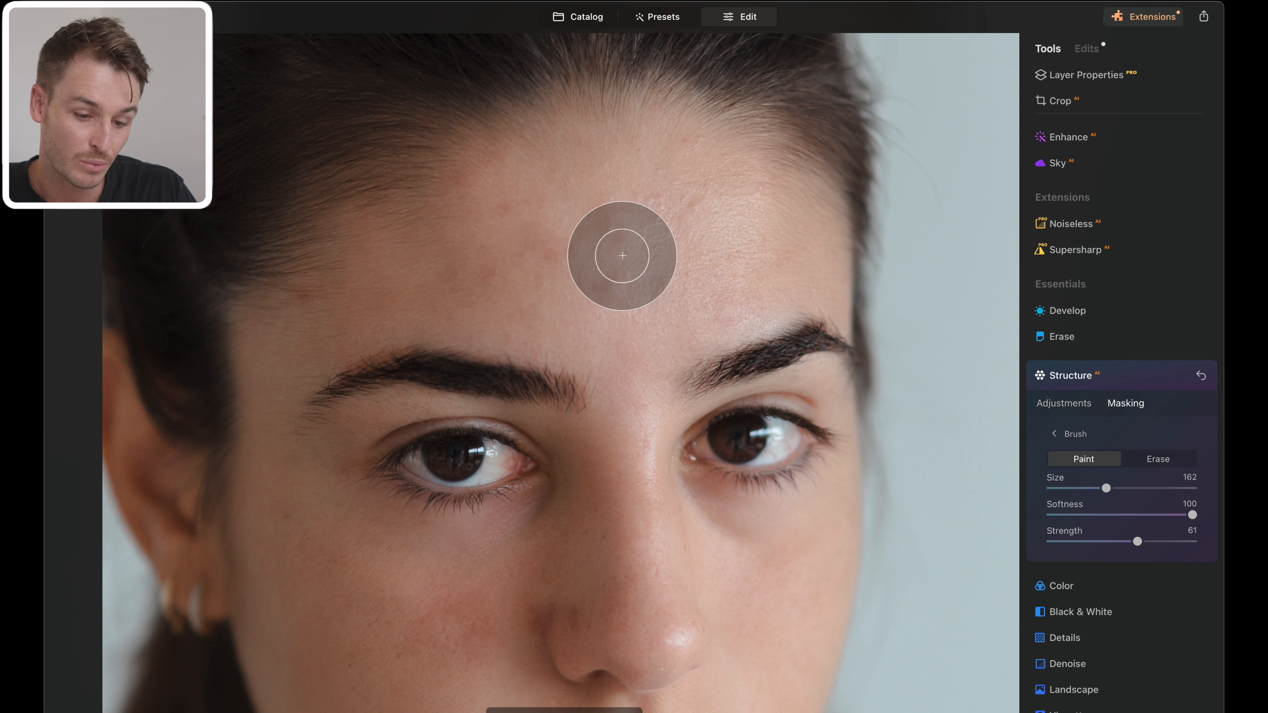
pyautogui.moveTo(529, 255)
pyautogui.mouseDown()
pyautogui.moveTo(713, 241)
pyautogui.moveTo(566, 241)
pyautogui.moveTo(619, 247)
pyautogui.mouseUp()
# - Paint the Structure mask over the chin and below the lips with brush size 116 and strength 44
pyautogui.scroll(-5, 620, 597)
pyautogui.scroll(5, 619, 656)
pyautogui.moveTo(439, 467)
pyautogui.mouseDown()
pyautogui.moveTo(351, 472)
pyautogui.moveTo(435, 484)
pyautogui.mouseUp()
pyautogui.press('space')
pyautogui.press('space')
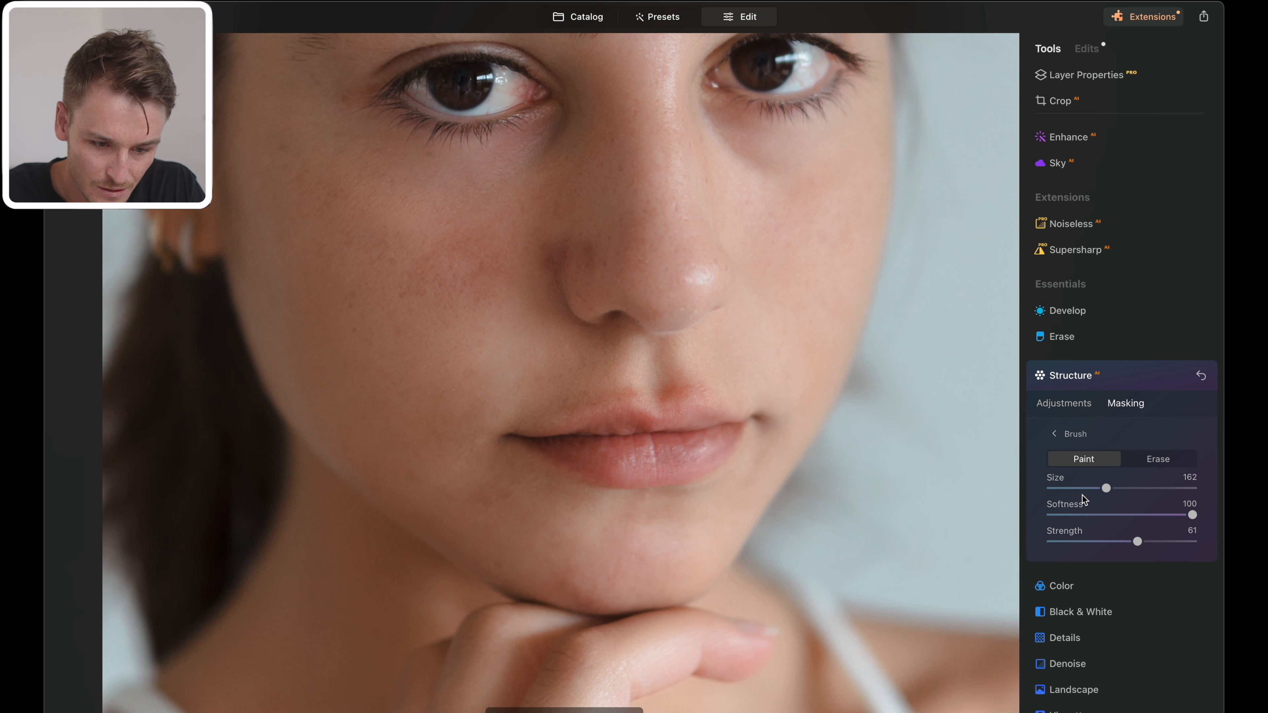
pyautogui.moveTo(1073, 489); pyautogui.dragTo(1086, 493)
pyautogui.moveTo(1136, 543); pyautogui.dragTo(1109, 542)
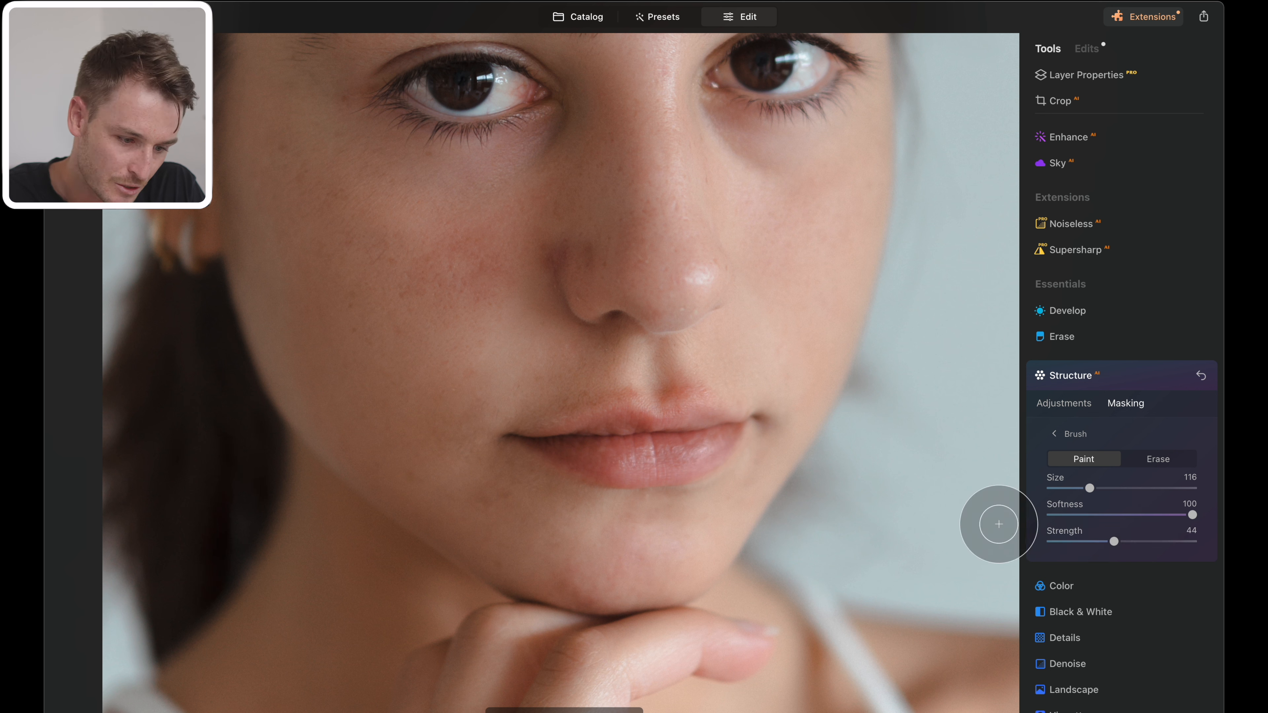
pyautogui.moveTo(481, 477)
pyautogui.mouseDown()
pyautogui.moveTo(557, 529)
pyautogui.moveTo(642, 539)
pyautogui.moveTo(694, 527)
pyautogui.moveTo(586, 544)
pyautogui.moveTo(670, 546)
pyautogui.moveTo(596, 542)
pyautogui.mouseUp()
# - Paint the Structure mask over the area above the upper lip and down the nose with brush size 55
pyautogui.moveTo(1089, 488); pyautogui.dragTo(1071, 488)
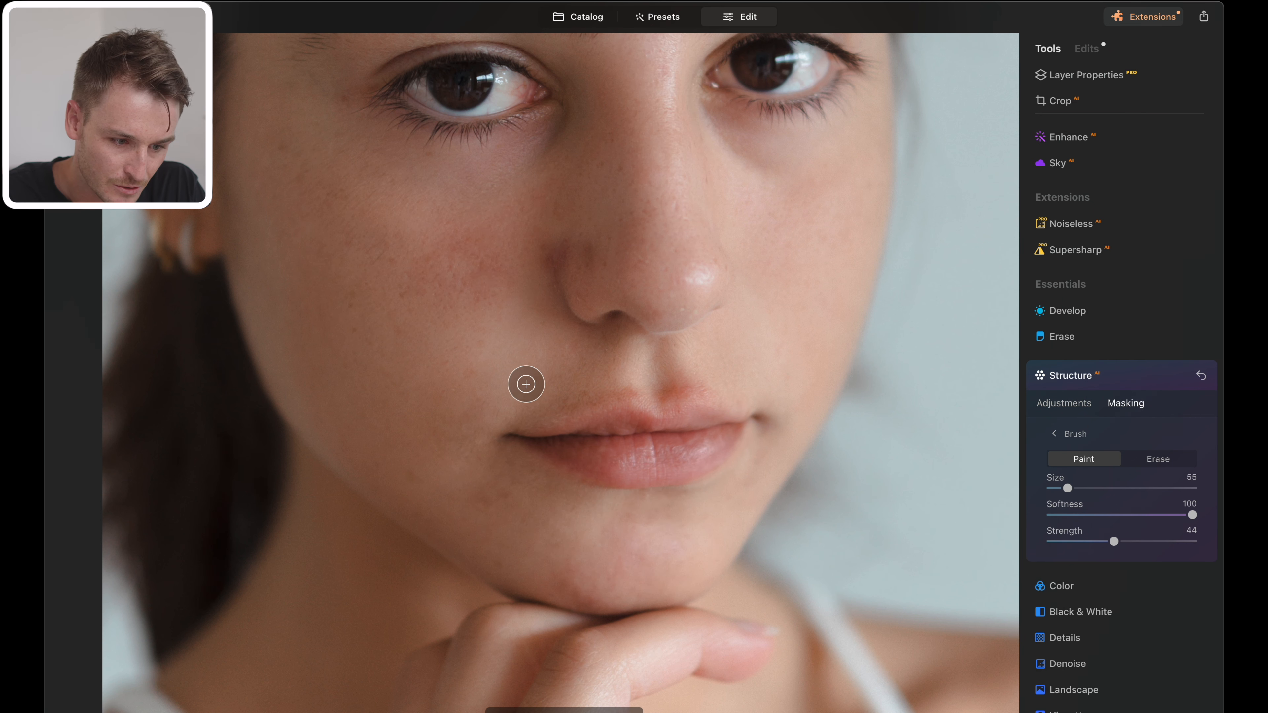
pyautogui.moveTo(525, 384); pyautogui.dragTo(593, 362)
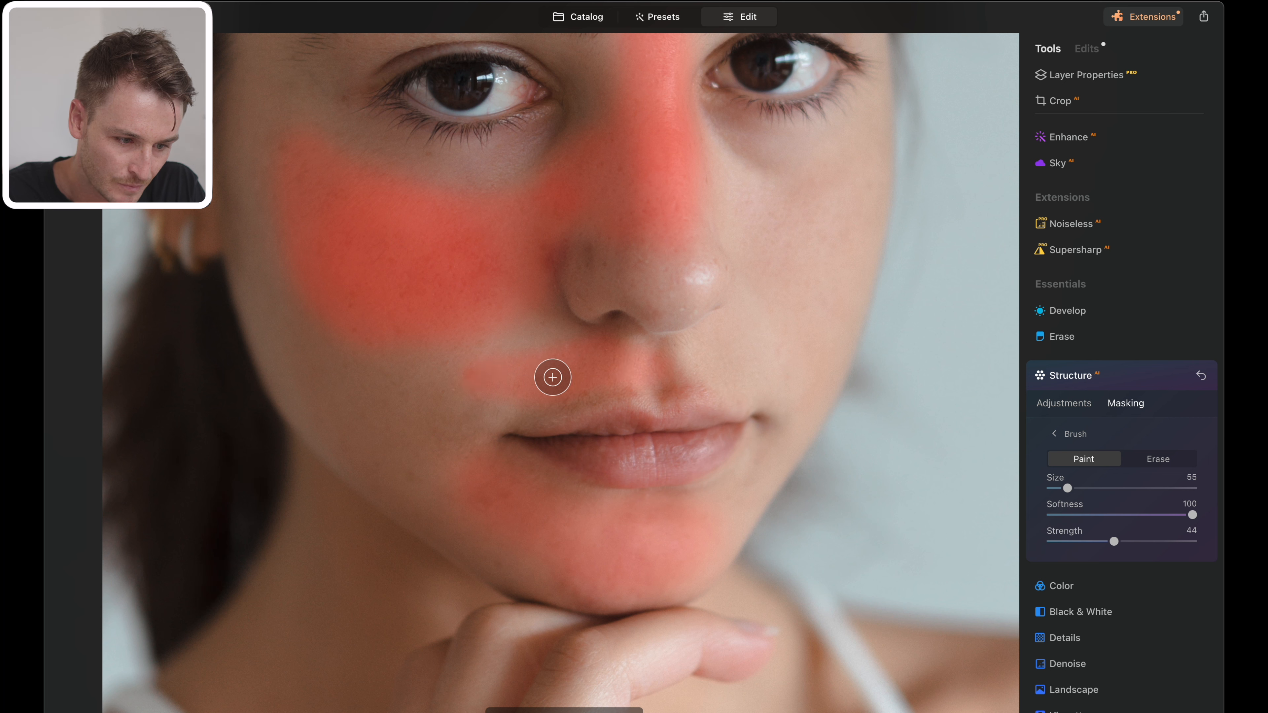
pyautogui.moveTo(654, 238); pyautogui.dragTo(662, 257)
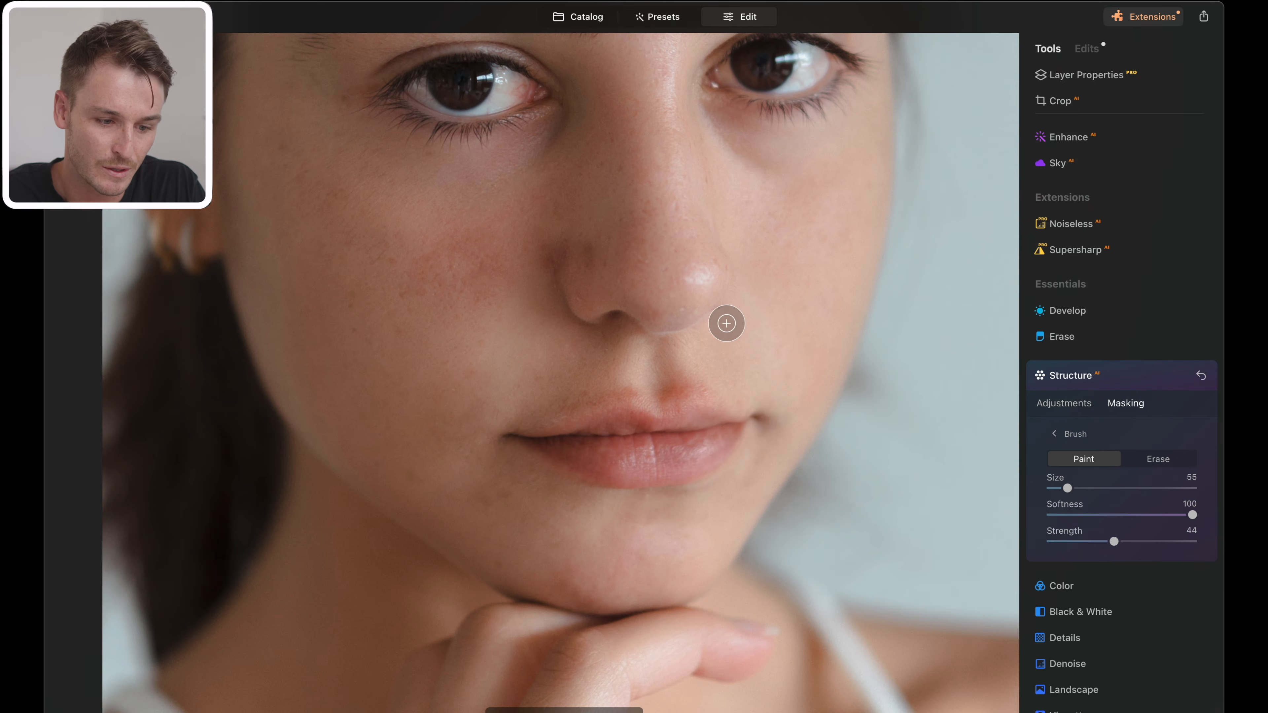
# - Set the Structure amount to -43 and add more mask across the forehead with brush size 100 and strength 100
pyautogui.scroll(-5, 718, 331)
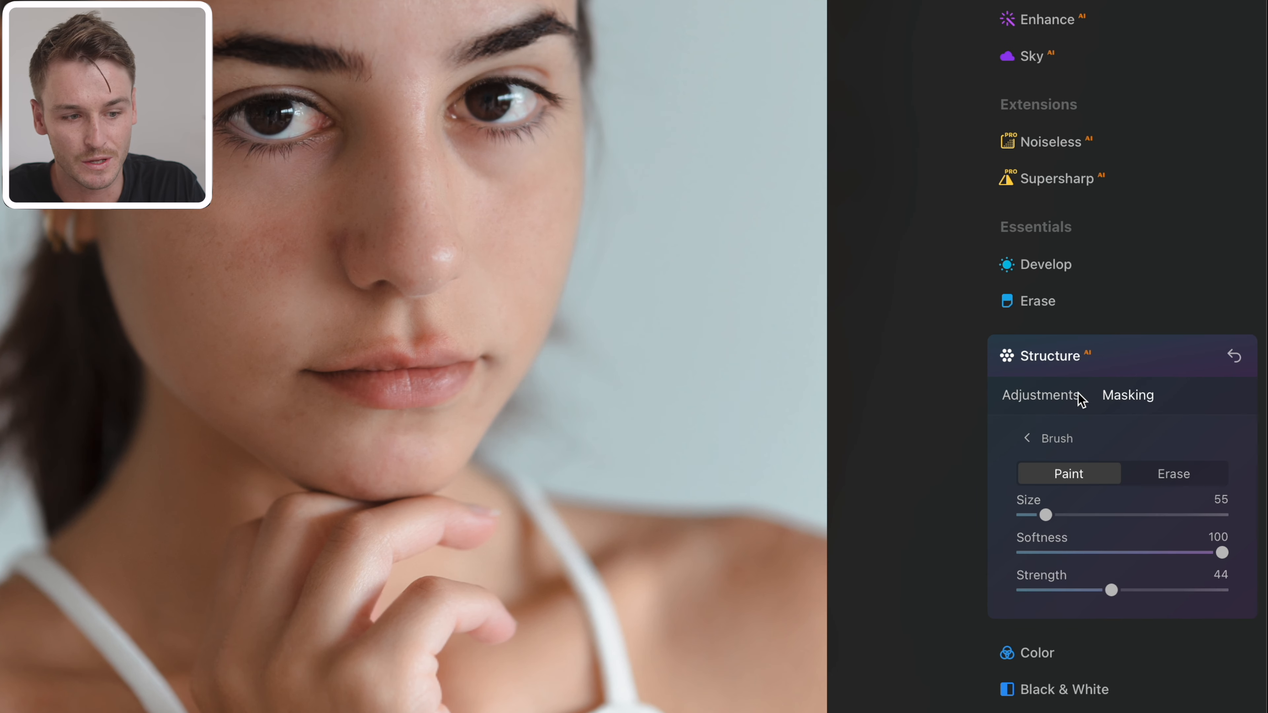
pyautogui.click(1090, 402)
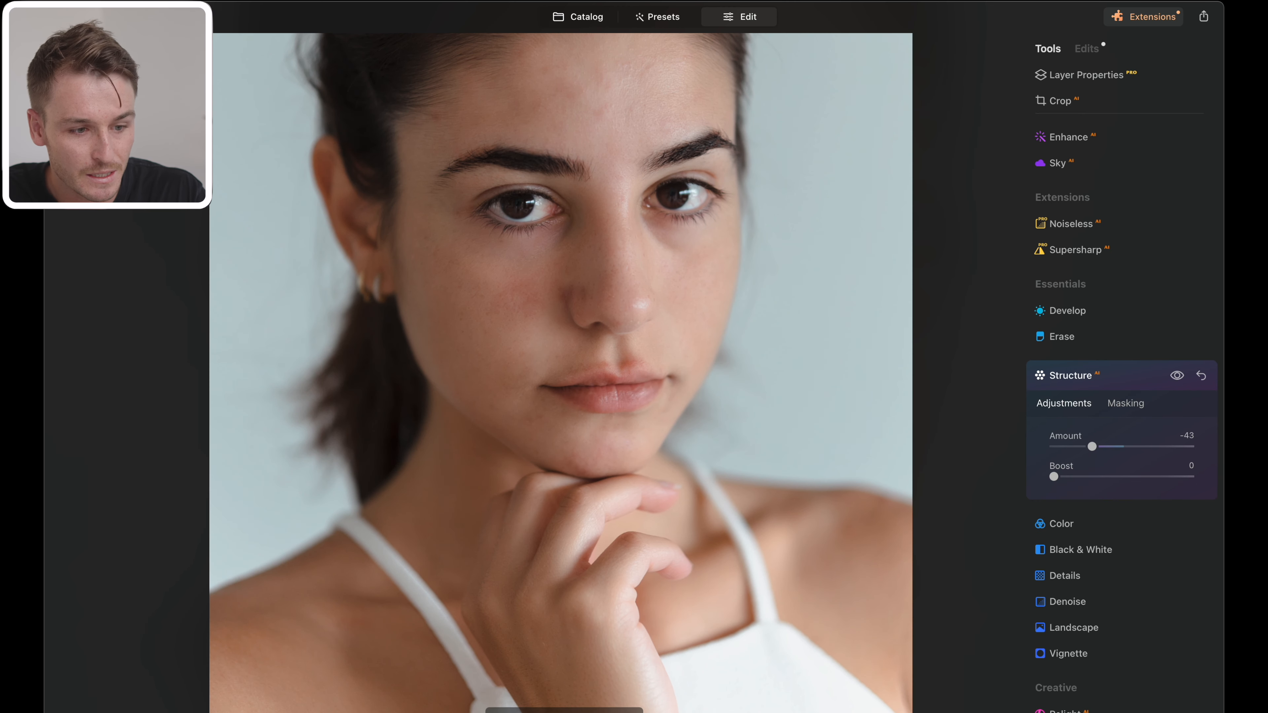
pyautogui.moveTo(586, 107); pyautogui.dragTo(569, 249)
pyautogui.scroll(5, 569, 249)
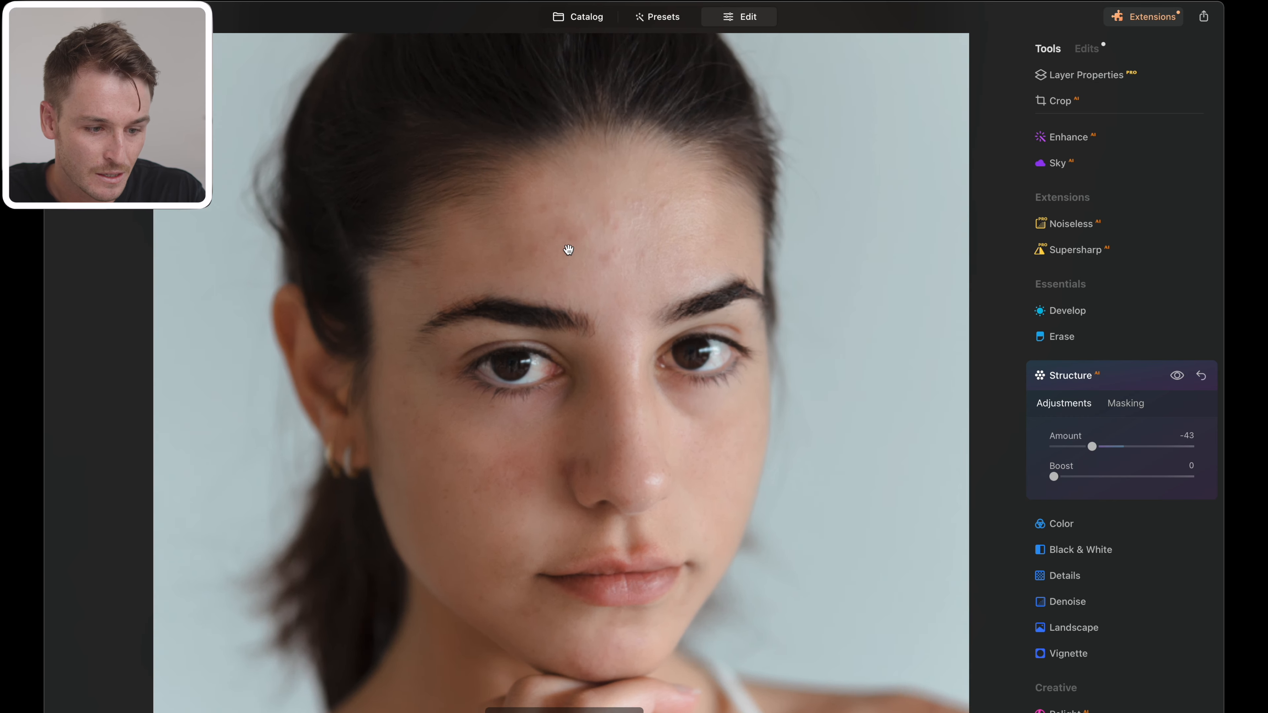
pyautogui.click(1129, 403)
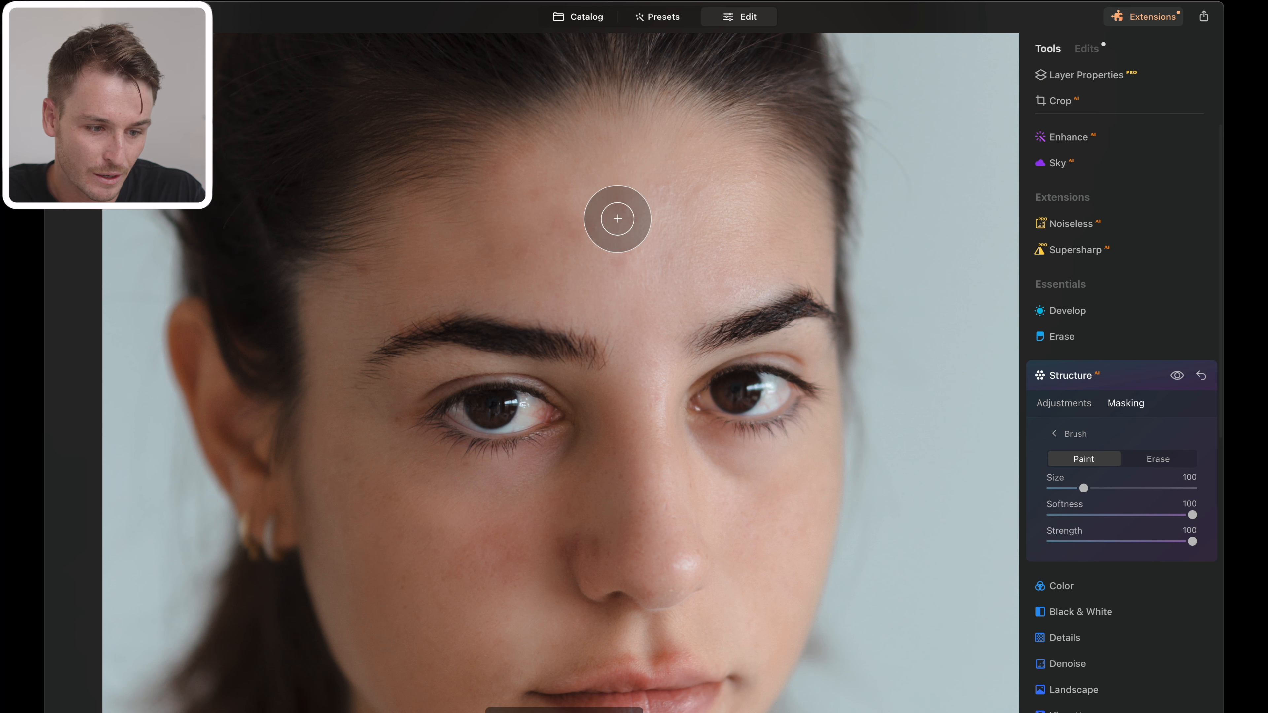
pyautogui.moveTo(550, 231)
pyautogui.mouseDown()
pyautogui.moveTo(689, 200)
pyautogui.moveTo(599, 258)
pyautogui.moveTo(646, 258)
pyautogui.moveTo(606, 227)
pyautogui.moveTo(541, 234)
pyautogui.moveTo(735, 207)
pyautogui.moveTo(641, 256)
pyautogui.moveTo(757, 251)
pyautogui.moveTo(684, 286)
pyautogui.moveTo(747, 259)
pyautogui.moveTo(678, 236)
pyautogui.moveTo(756, 193)
pyautogui.moveTo(613, 200)
pyautogui.moveTo(682, 178)
pyautogui.moveTo(524, 241)
pyautogui.moveTo(583, 244)
pyautogui.moveTo(689, 190)
pyautogui.mouseUp()
# - Set the Structure amount to -51 and paint more mask on the reddened cheek with brush strength 63
pyautogui.click(1094, 391)
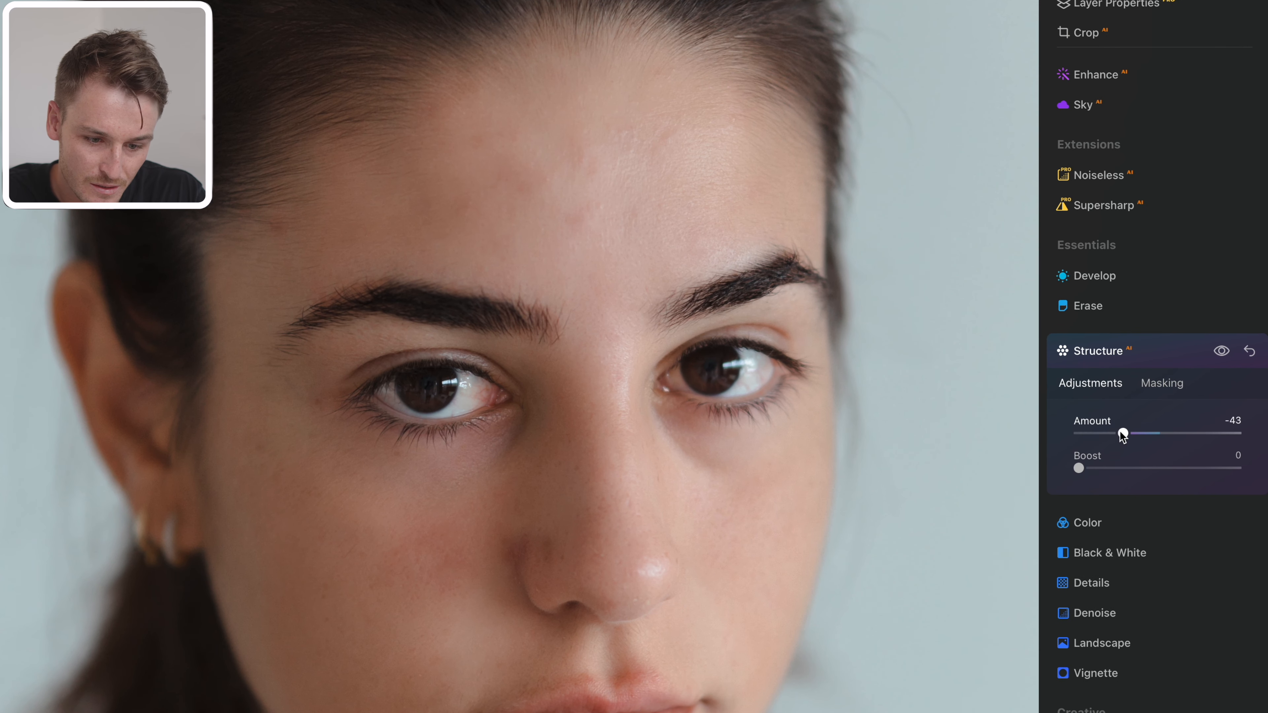
pyautogui.moveTo(1123, 433); pyautogui.dragTo(1116, 434)
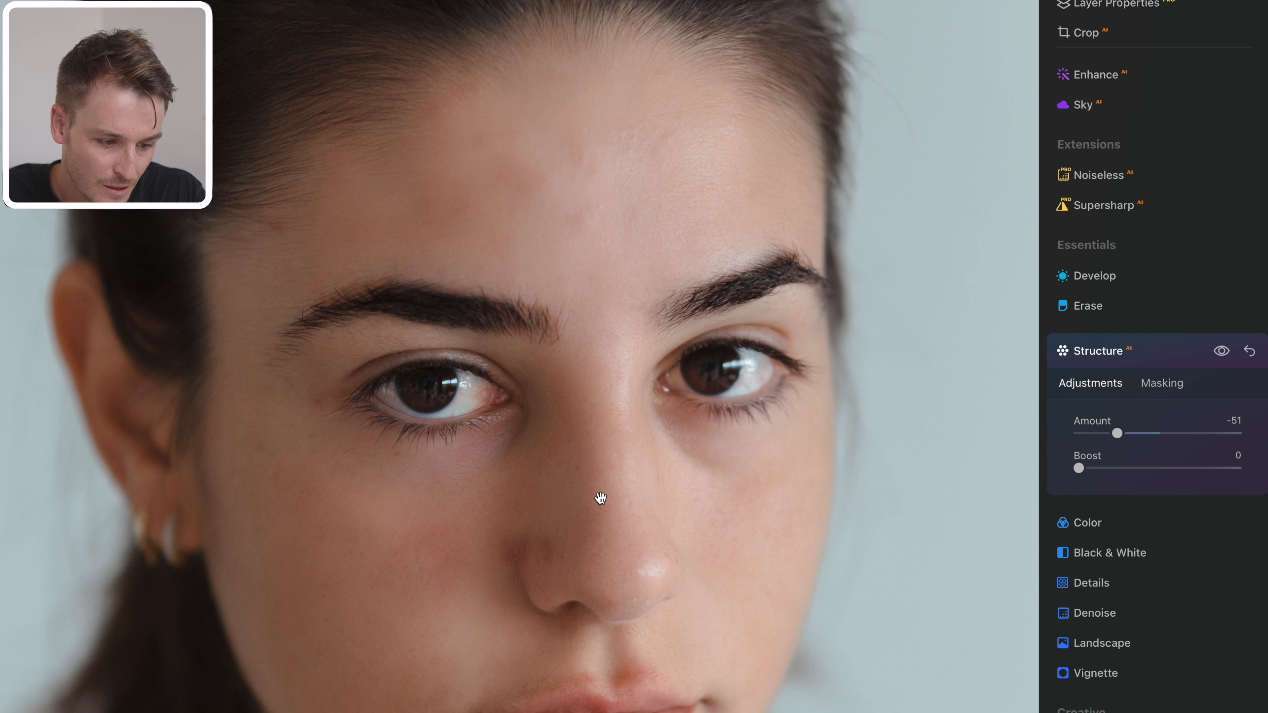
pyautogui.click(1163, 382)
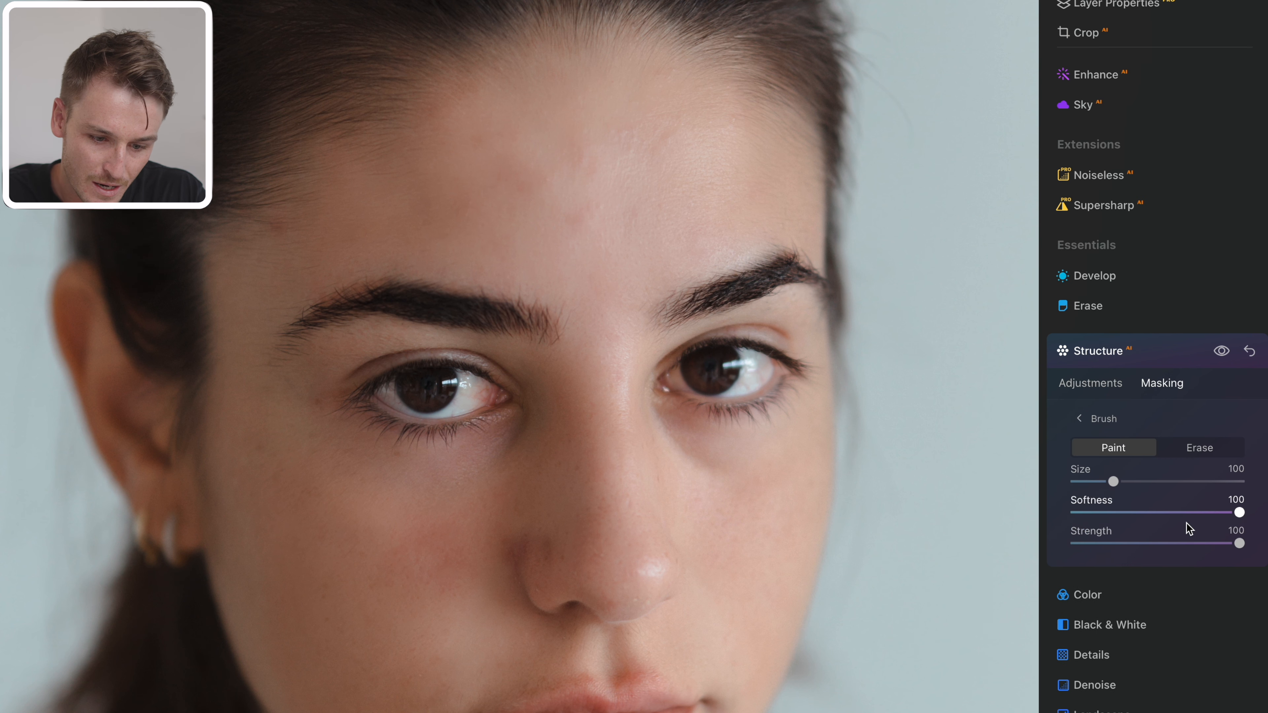
pyautogui.moveTo(1238, 543); pyautogui.dragTo(1179, 544)
pyautogui.moveTo(410, 569)
pyautogui.mouseDown()
pyautogui.moveTo(459, 547)
pyautogui.moveTo(411, 576)
pyautogui.moveTo(473, 571)
pyautogui.moveTo(474, 560)
pyautogui.moveTo(378, 587)
pyautogui.moveTo(461, 565)
pyautogui.moveTo(394, 564)
pyautogui.moveTo(446, 550)
pyautogui.moveTo(369, 522)
pyautogui.moveTo(279, 460)
pyautogui.moveTo(391, 511)
pyautogui.moveTo(469, 501)
pyautogui.moveTo(341, 507)
pyautogui.moveTo(273, 465)
pyautogui.moveTo(291, 525)
pyautogui.moveTo(349, 597)
pyautogui.moveTo(392, 612)
pyautogui.moveTo(422, 582)
pyautogui.mouseUp()
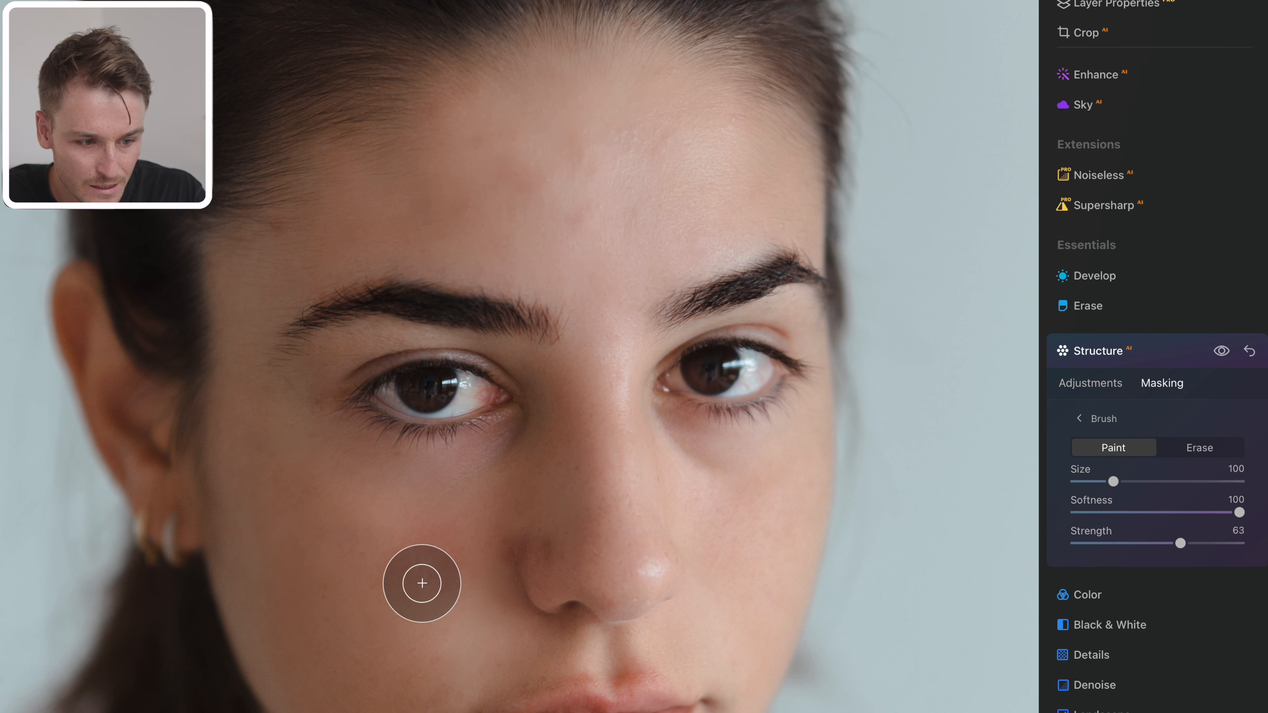